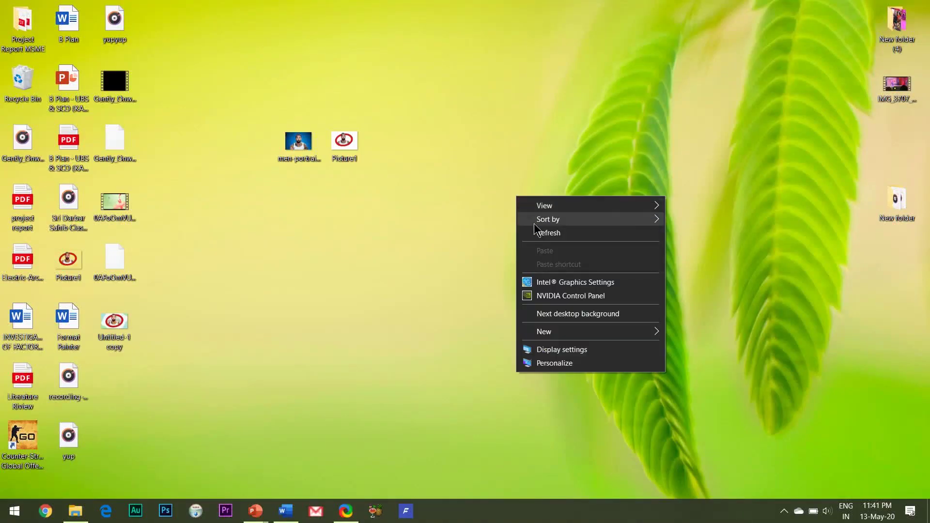
# Step: Refresh the desktop and bring the TECHNOLOGY MANAGEMENT presentation to the front
pyautogui.click(540, 233)
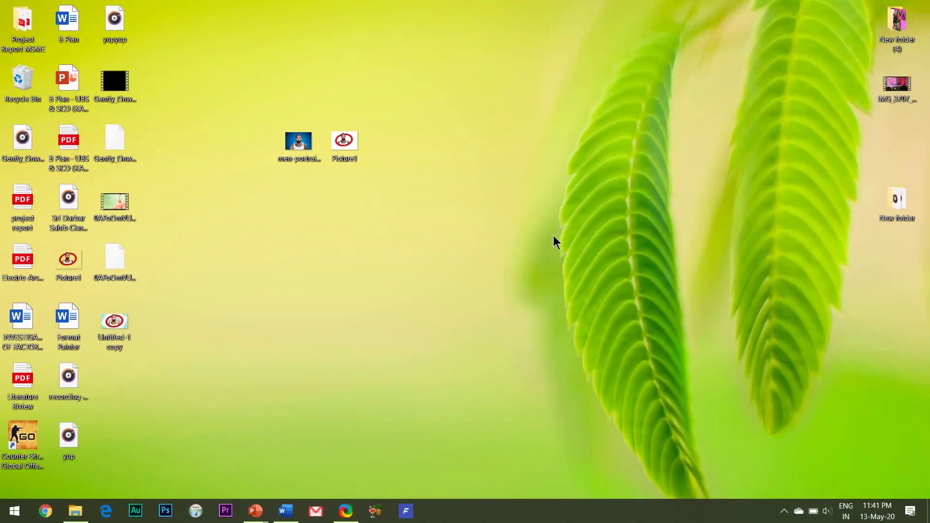
pyautogui.moveTo(255, 511)
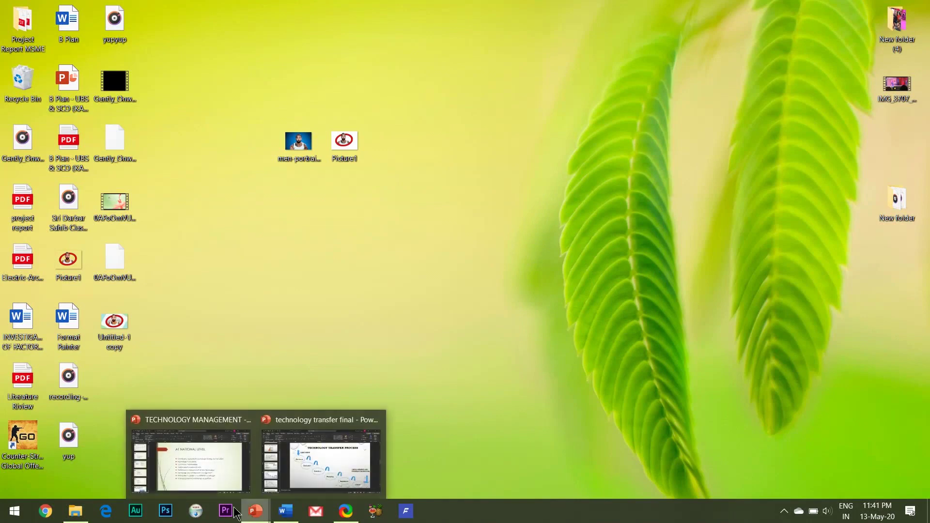
pyautogui.click(189, 456)
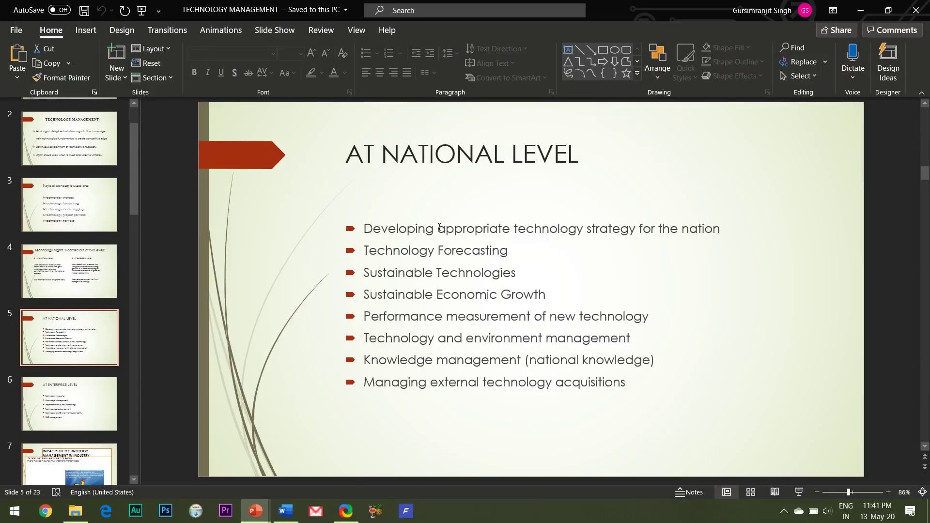
# Step: Change 'appropriate' in slide 5's first bullet to UPPERCASE and make it italic
pyautogui.moveTo(440, 227); pyautogui.dragTo(513, 236)
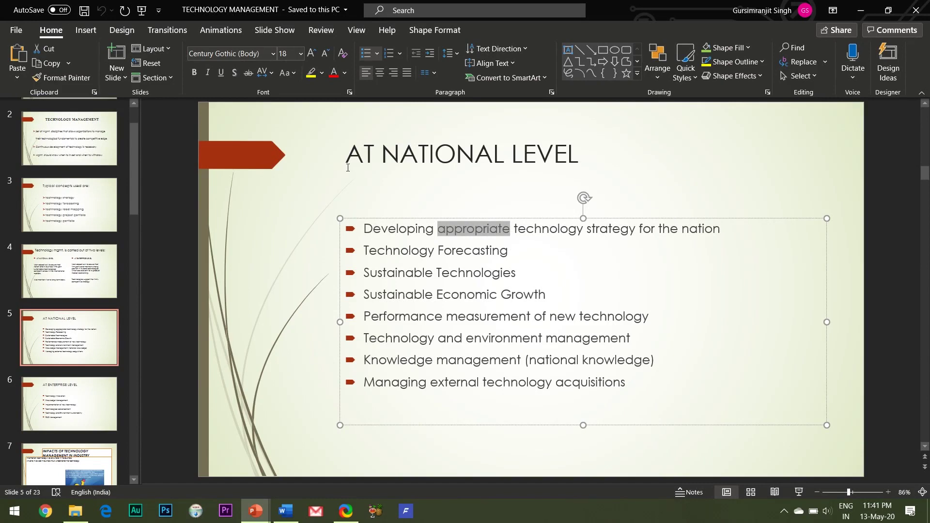
pyautogui.click(271, 74)
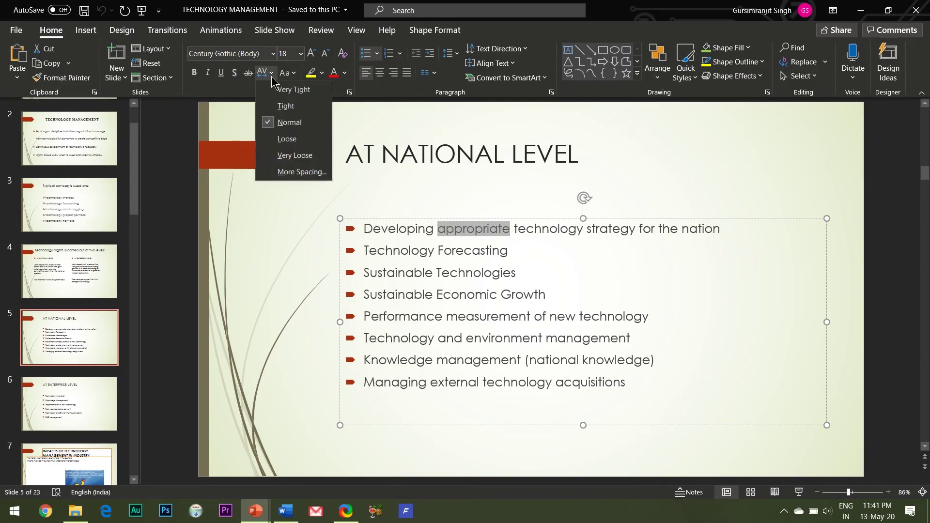
pyautogui.click(272, 73)
pyautogui.click(286, 73)
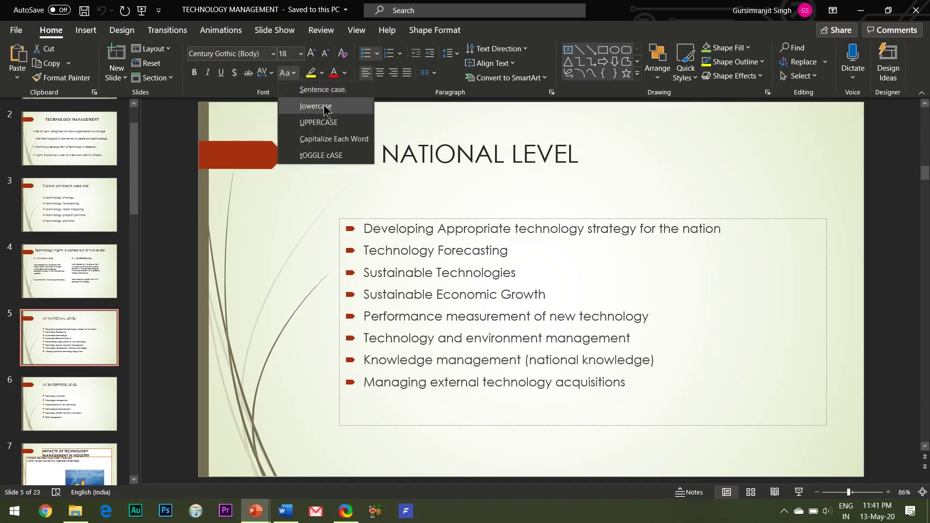
pyautogui.click(330, 123)
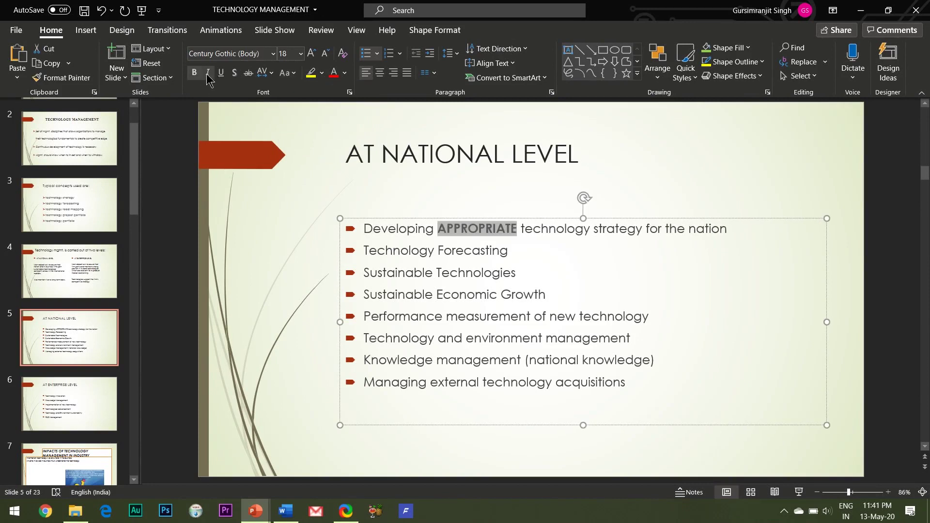
pyautogui.click(208, 73)
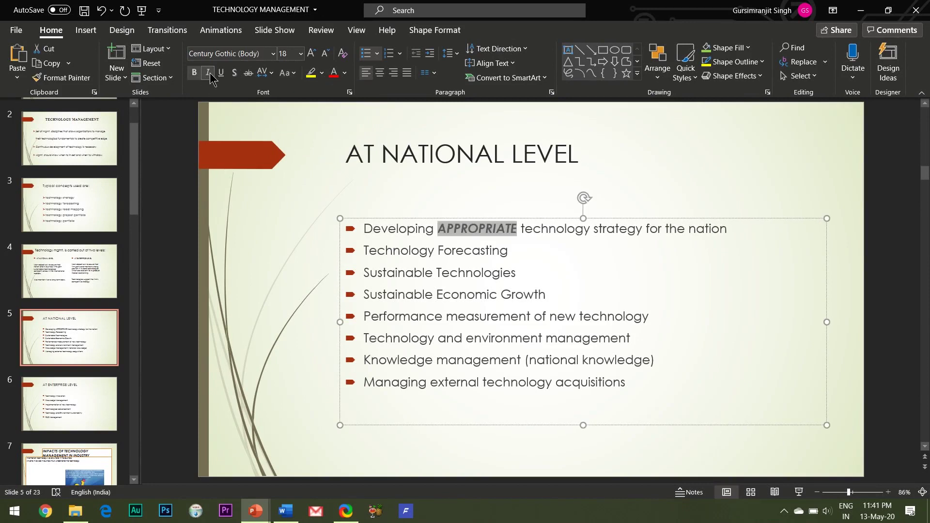
pyautogui.click(274, 56)
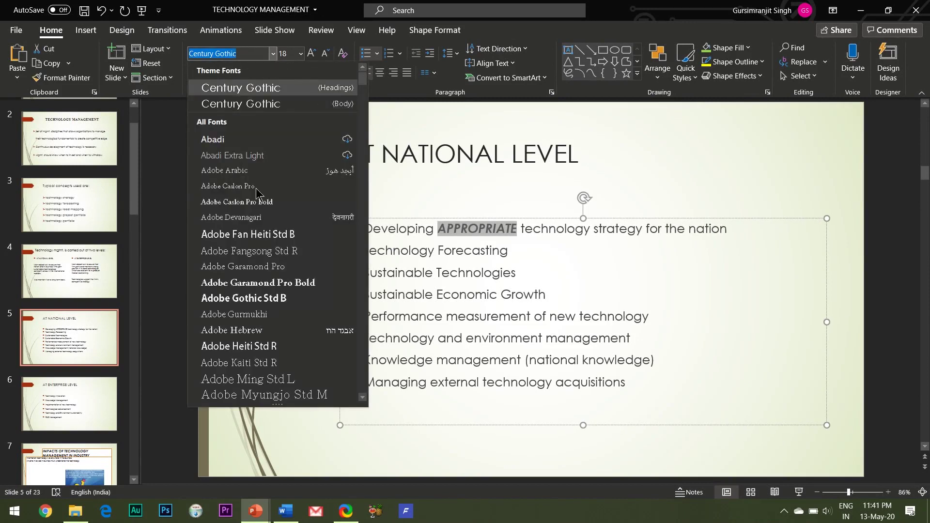
# Step: Set APPROPRIATE to BrowalliaUPC, red, and 36 pt
pyautogui.scroll(-5, 269, 289)
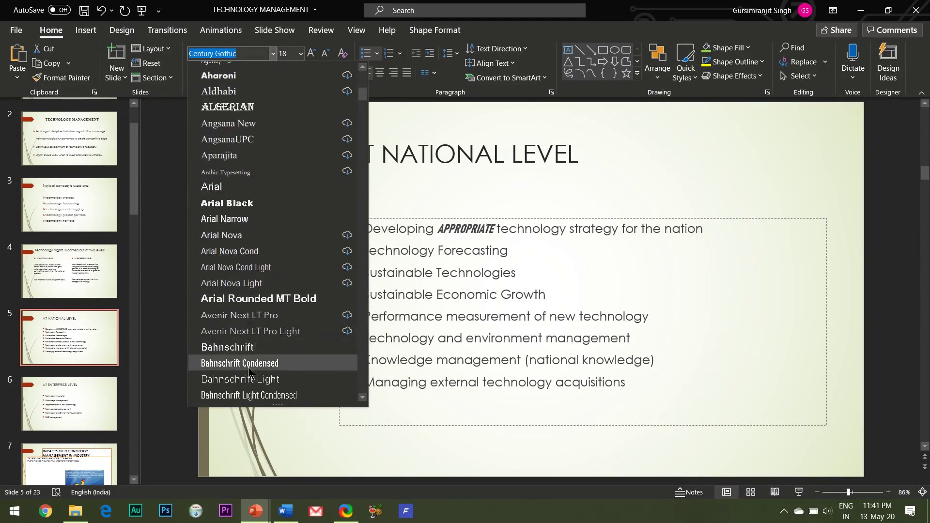
pyautogui.scroll(-5, 246, 364)
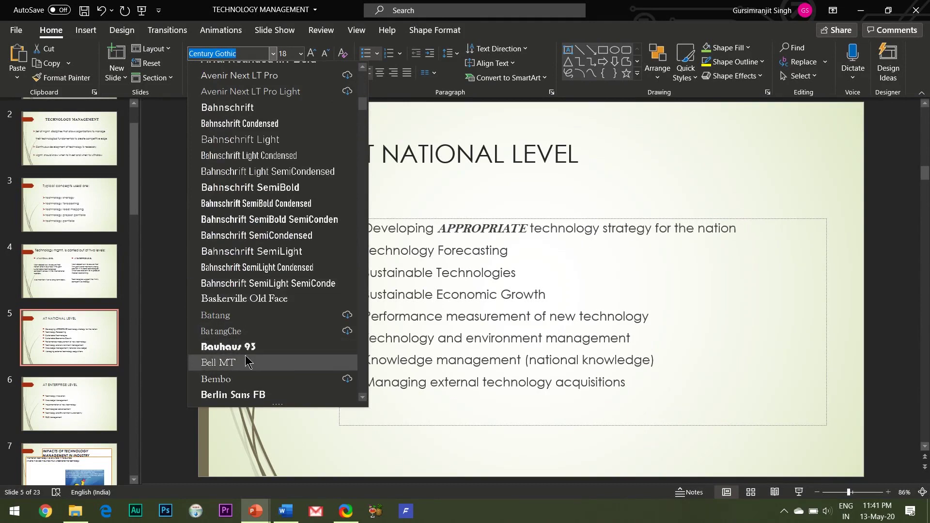
pyautogui.scroll(-7, 245, 382)
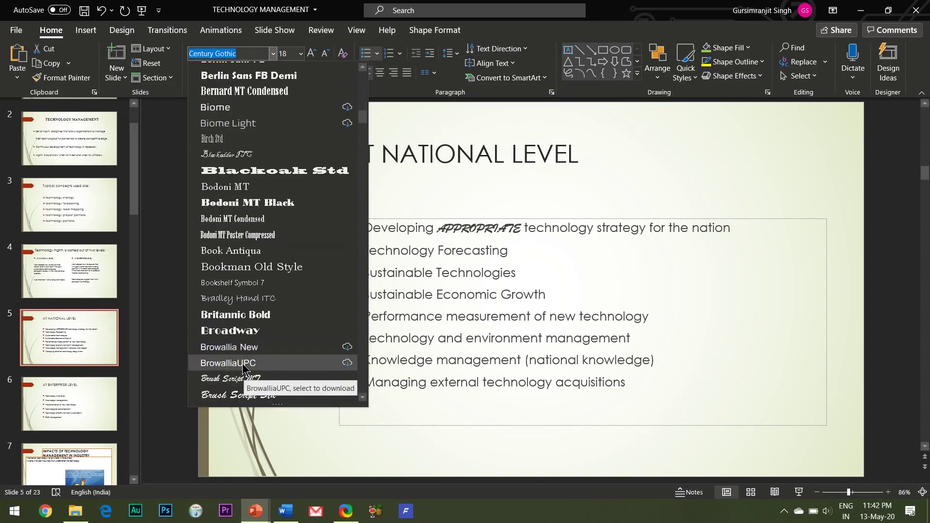
pyautogui.click(243, 366)
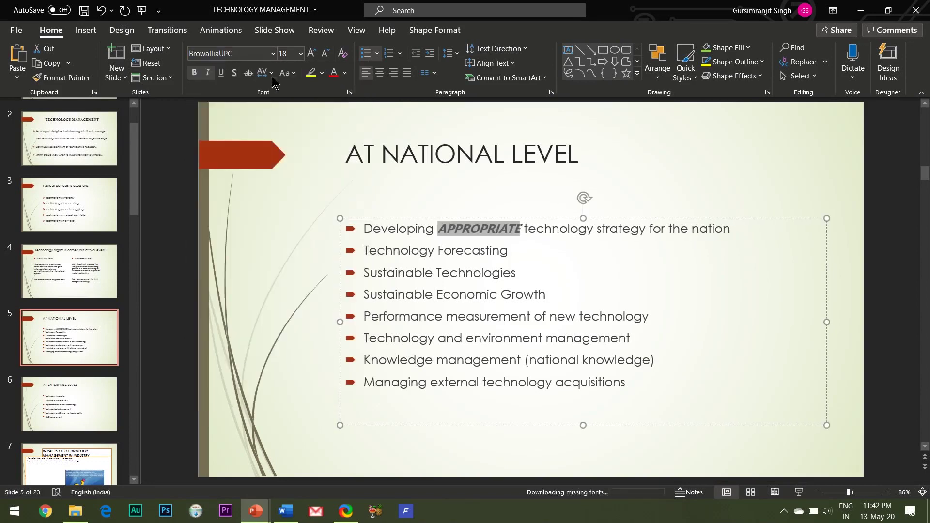
pyautogui.click(336, 73)
pyautogui.click(312, 54)
pyautogui.click(312, 53)
pyautogui.click(312, 54)
pyautogui.click(311, 54)
pyautogui.click(311, 53)
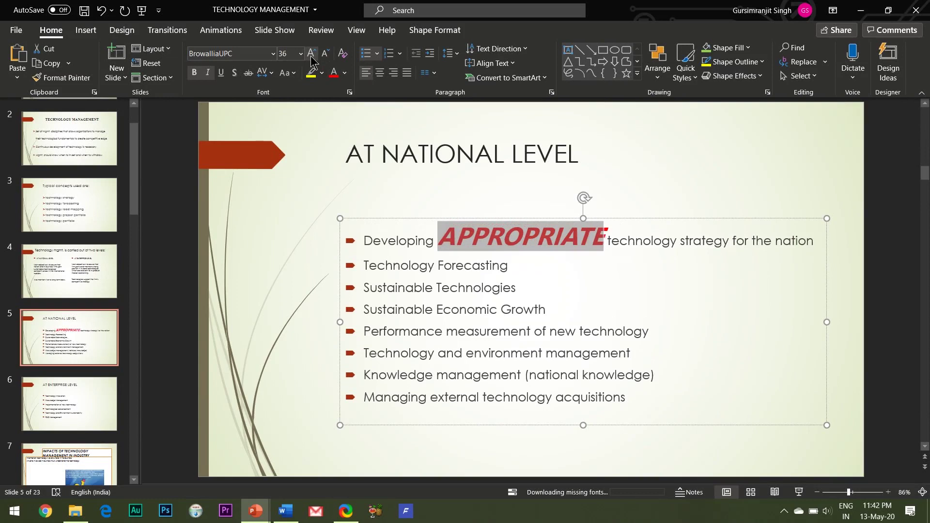
# Step: Check the result, then reselect APPROPRIATE as the formatting source
pyautogui.click(565, 333)
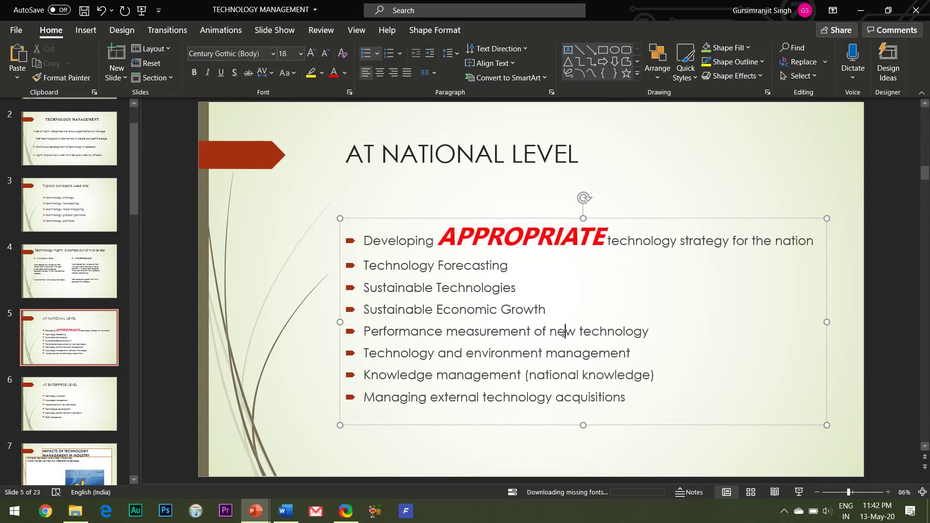
pyautogui.moveTo(438, 241); pyautogui.dragTo(608, 240)
pyautogui.click(591, 332)
pyautogui.moveTo(438, 238); pyautogui.dragTo(608, 241)
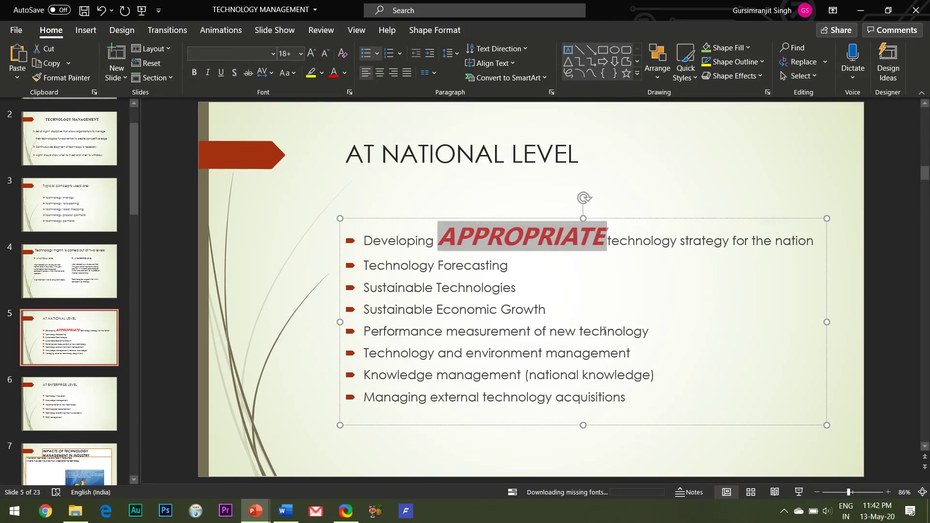
# Step: Copy APPROPRIATE's formatting onto 'Economic' in the fourth bullet with Format Painter
pyautogui.click(80, 79)
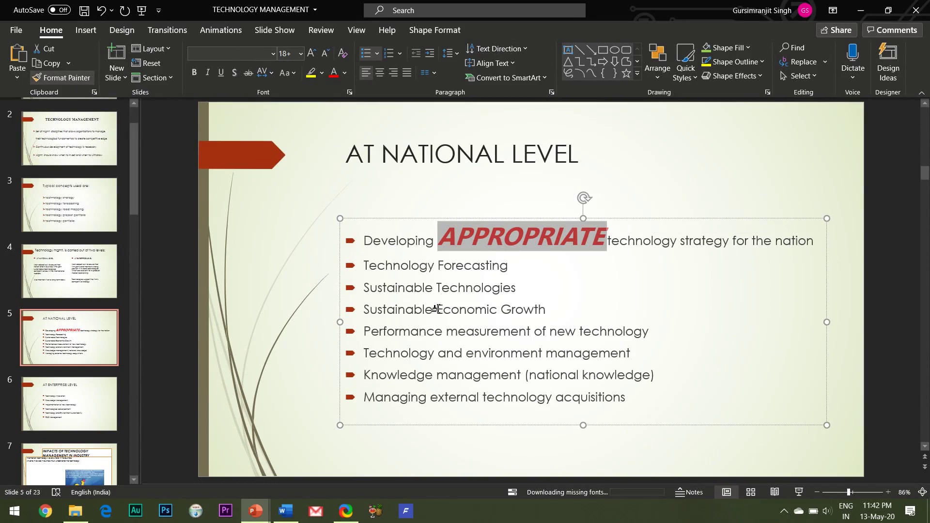
pyautogui.moveTo(437, 310)
pyautogui.mouseDown()
pyautogui.moveTo(495, 321)
pyautogui.moveTo(494, 313)
pyautogui.mouseUp()
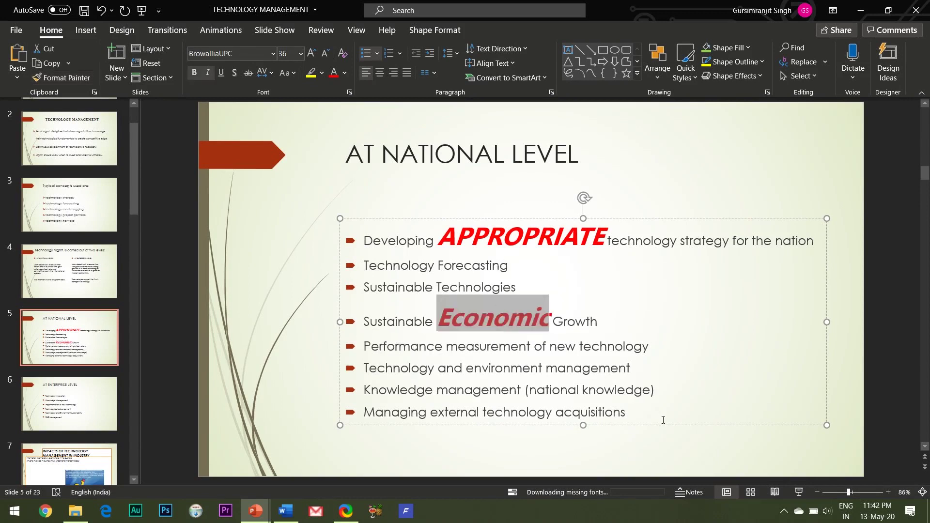
pyautogui.click(585, 360)
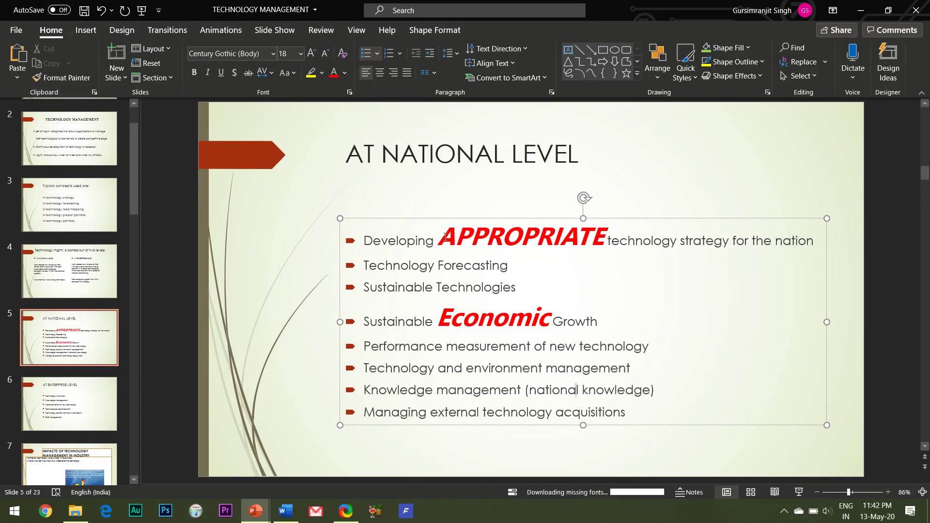
# Step: Paint APPROPRIATE's style onto Technology, Knowledge, management, acquisitions, Performance and NATIONAL on slide 5
pyautogui.moveTo(443, 237)
pyautogui.mouseDown()
pyautogui.moveTo(621, 257)
pyautogui.moveTo(608, 237)
pyautogui.mouseUp()
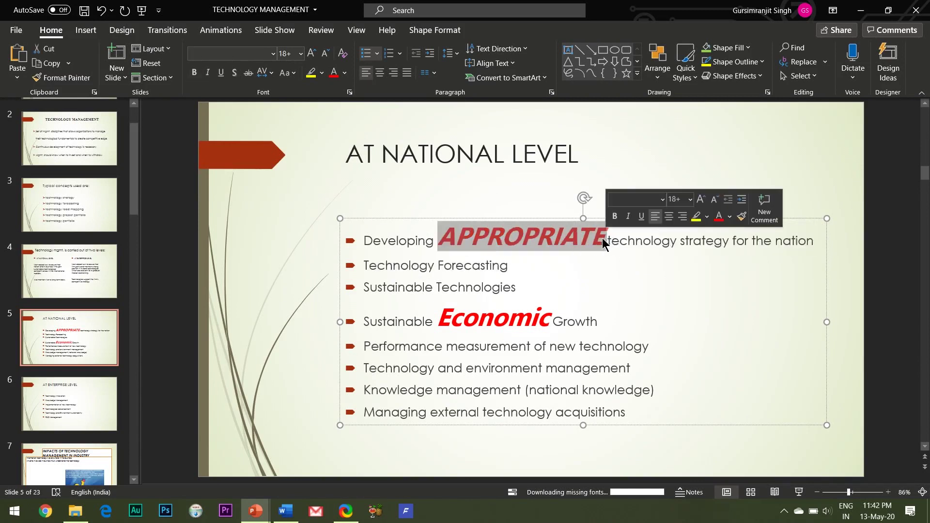
pyautogui.click(83, 83)
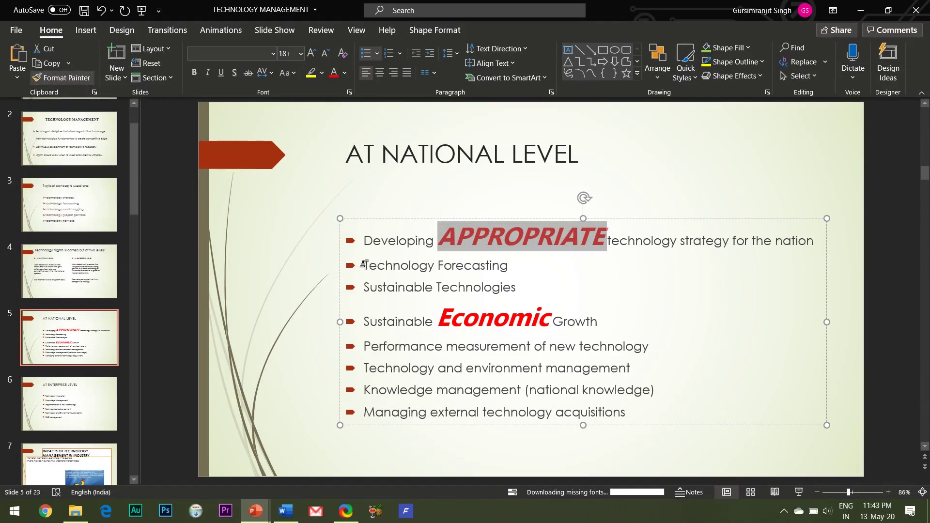
pyautogui.moveTo(369, 266); pyautogui.dragTo(435, 270)
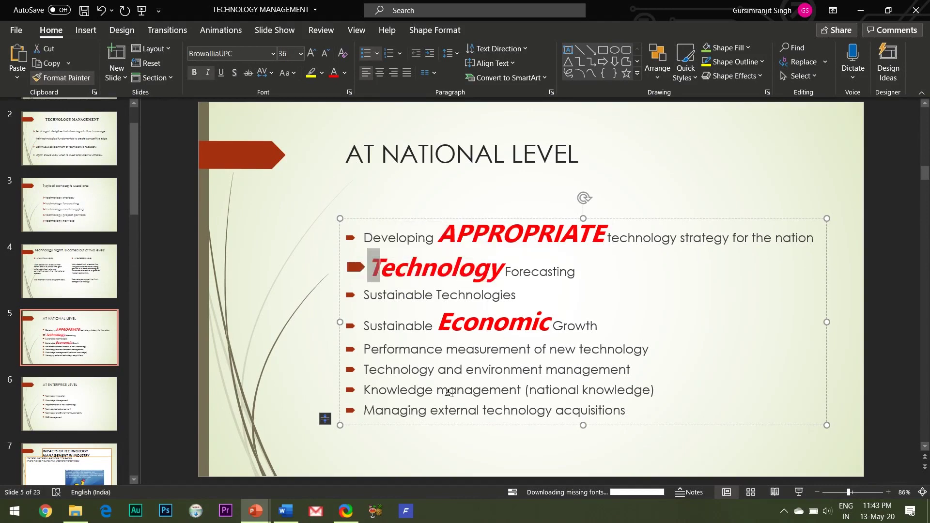
pyautogui.moveTo(366, 390); pyautogui.dragTo(433, 393)
pyautogui.moveTo(531, 362); pyautogui.dragTo(630, 369)
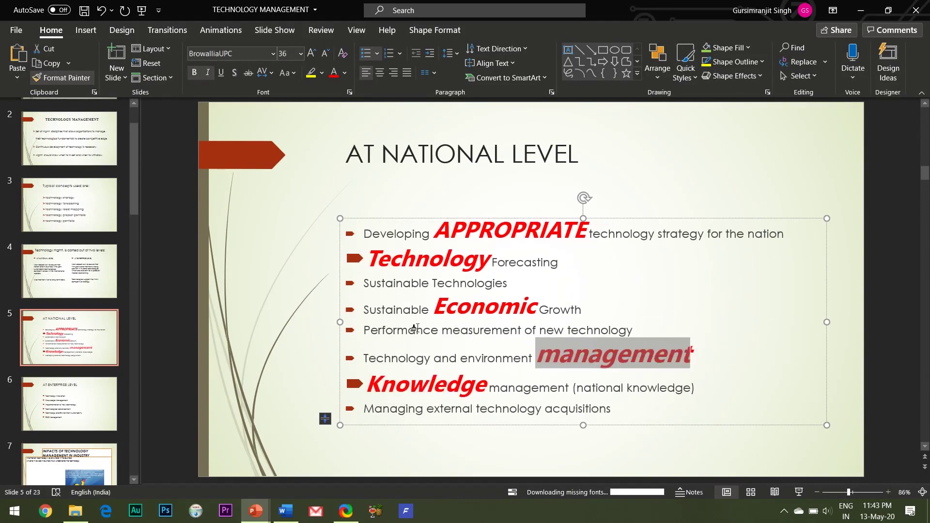
pyautogui.click(501, 407)
pyautogui.click(591, 410)
pyautogui.click(392, 324)
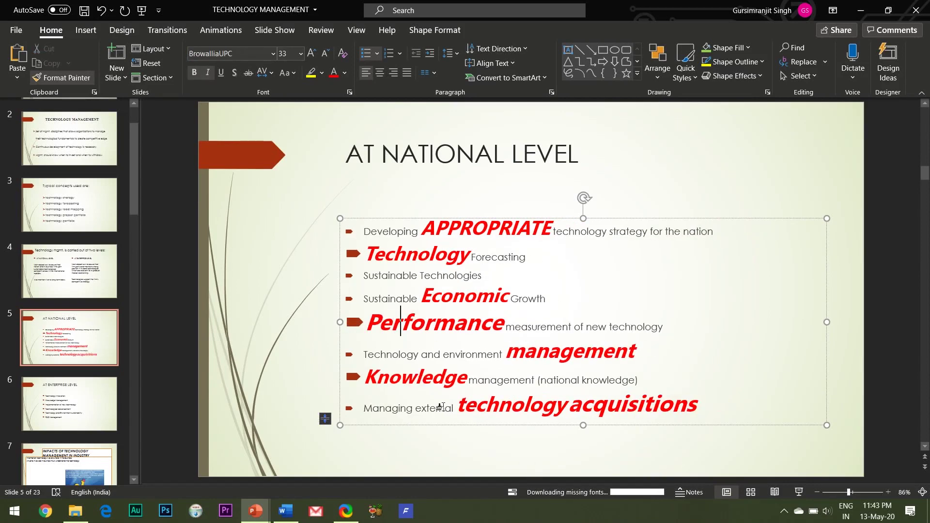
pyautogui.click(448, 154)
# Step: Apply the same red bold-italic style to Knowledge, sustainability and ENTERPRISE on the next slide
pyautogui.scroll(-1, 497, 438)
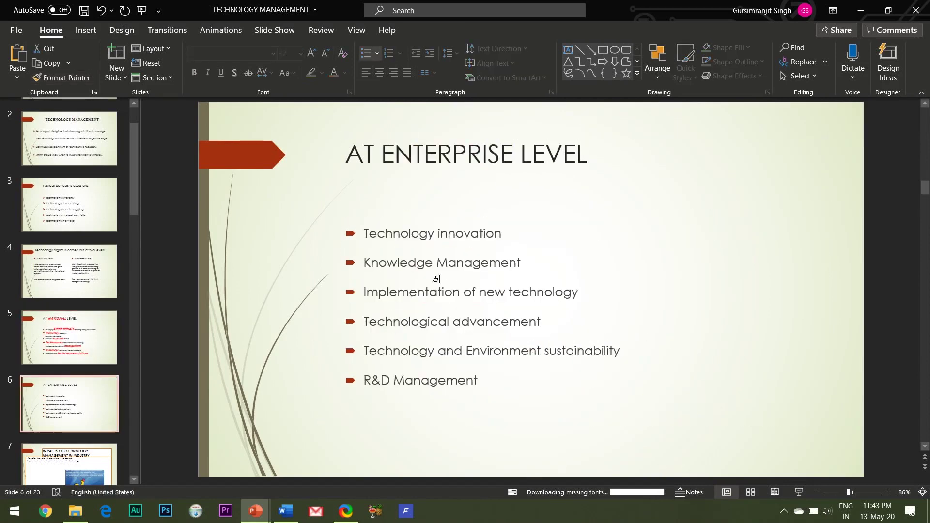
pyautogui.click(434, 262)
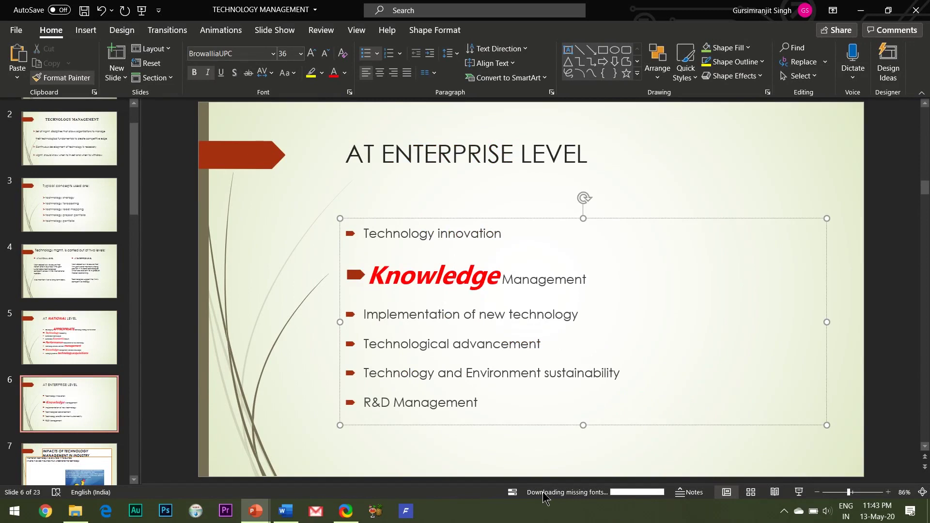
pyautogui.click(577, 369)
pyautogui.click(443, 186)
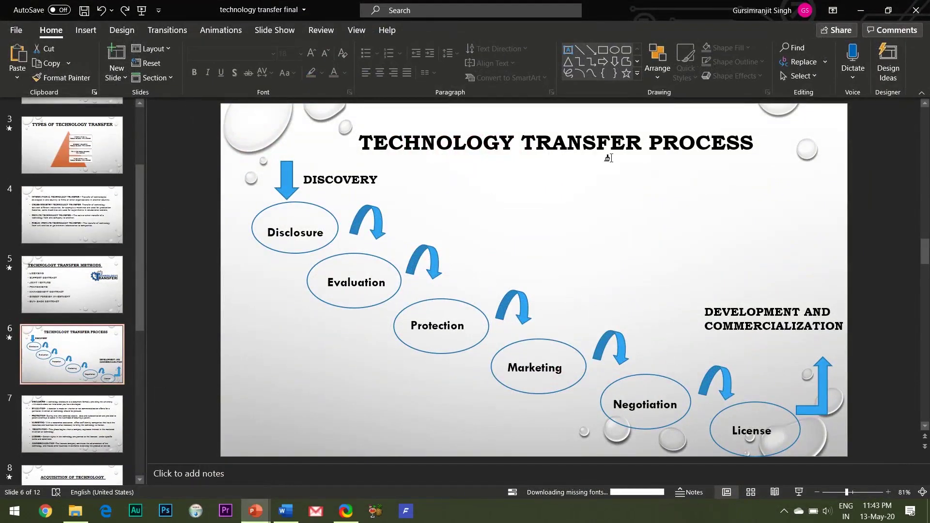
# Step: Make TRANSFER and PROCESS in slide 6's title red bold italic
pyautogui.click(584, 143)
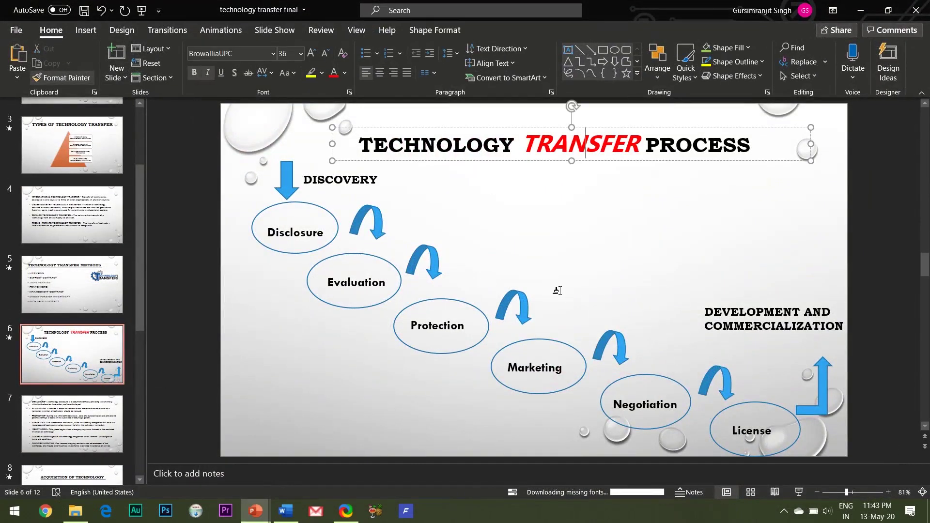
pyautogui.click(675, 145)
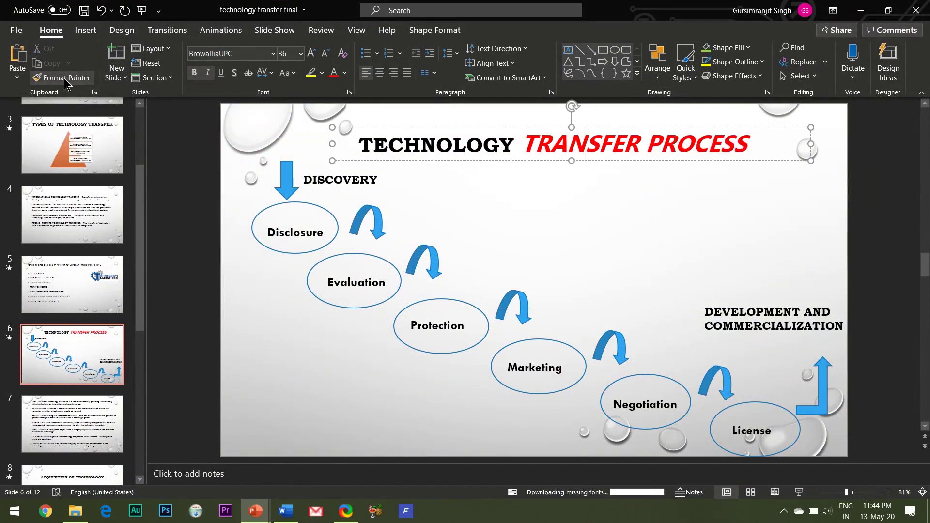
pyautogui.click(530, 212)
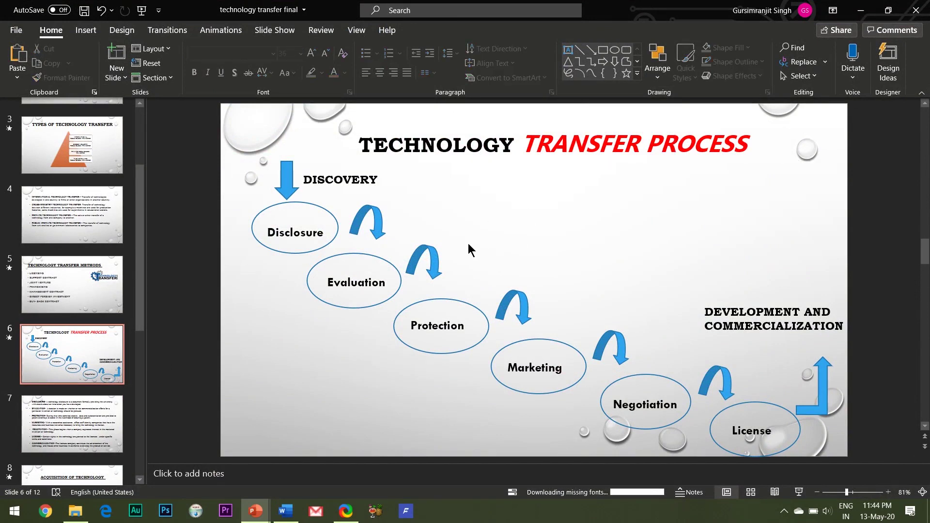
pyautogui.click(431, 264)
# Step: Give the Evaluation–Protection arrow a purple shape style and a thick yellow outline
pyautogui.click(422, 32)
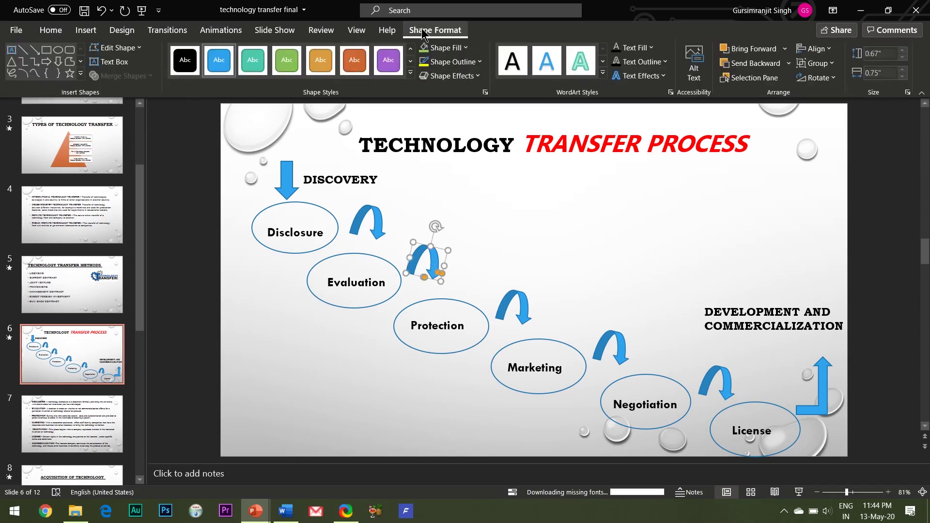
pyautogui.click(410, 73)
pyautogui.click(389, 265)
pyautogui.click(450, 61)
pyautogui.click(455, 193)
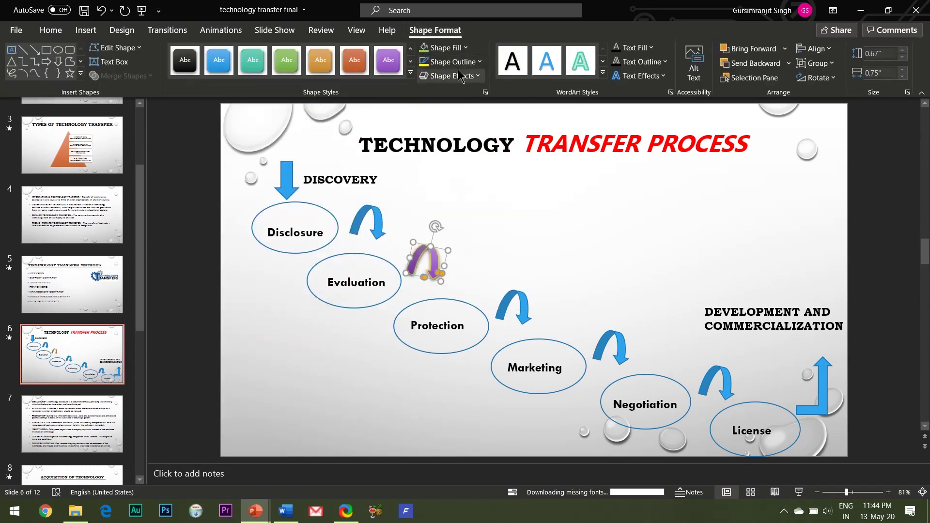
pyautogui.click(451, 61)
# Step: Apply a dash style to the arrow's outline
pyautogui.moveTo(486, 249)
pyautogui.click(562, 339)
pyautogui.click(450, 62)
pyautogui.moveTo(478, 288)
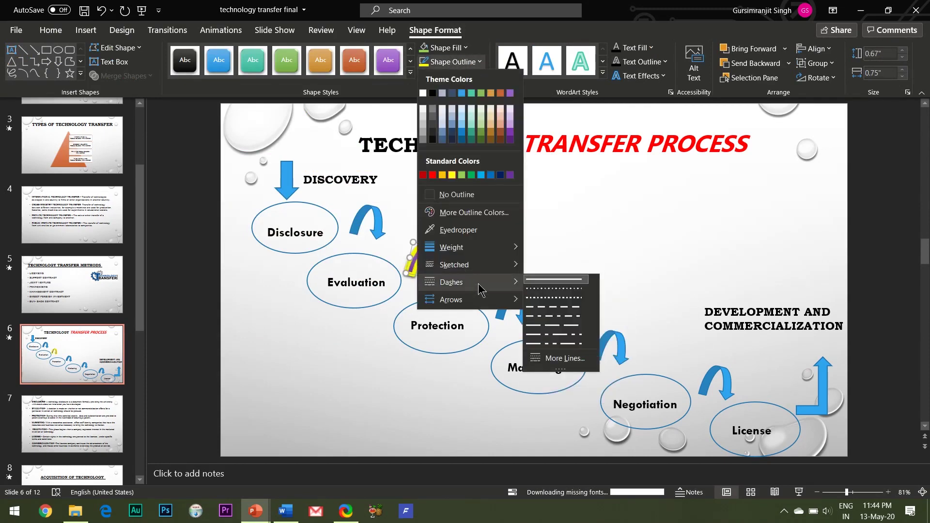
pyautogui.click(572, 325)
# Step: Add a glow effect to the purple arrow and reselect it
pyautogui.click(452, 76)
pyautogui.moveTo(465, 186)
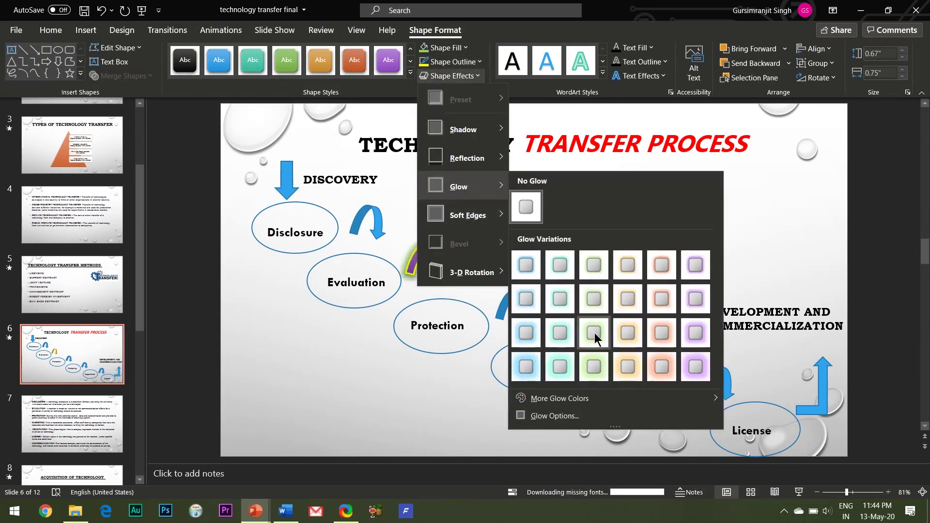
pyautogui.click(592, 333)
pyautogui.click(630, 330)
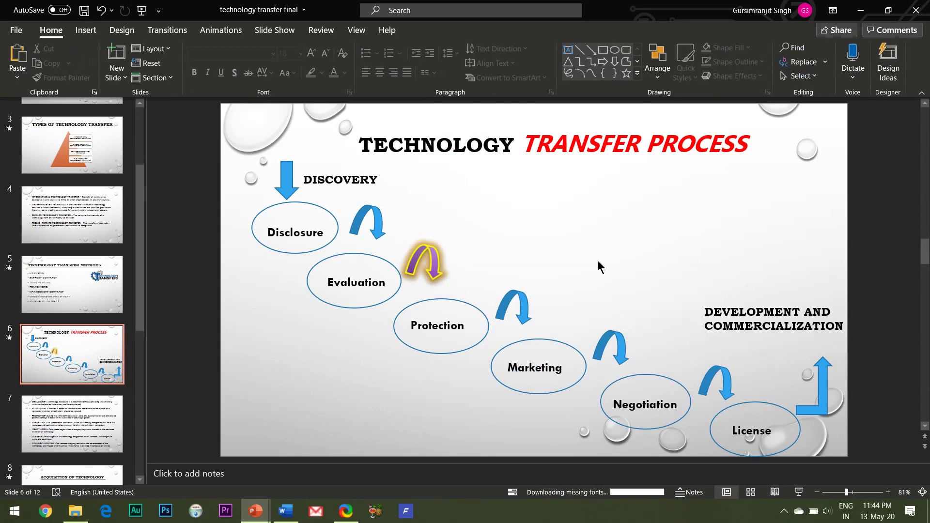
pyautogui.click(436, 262)
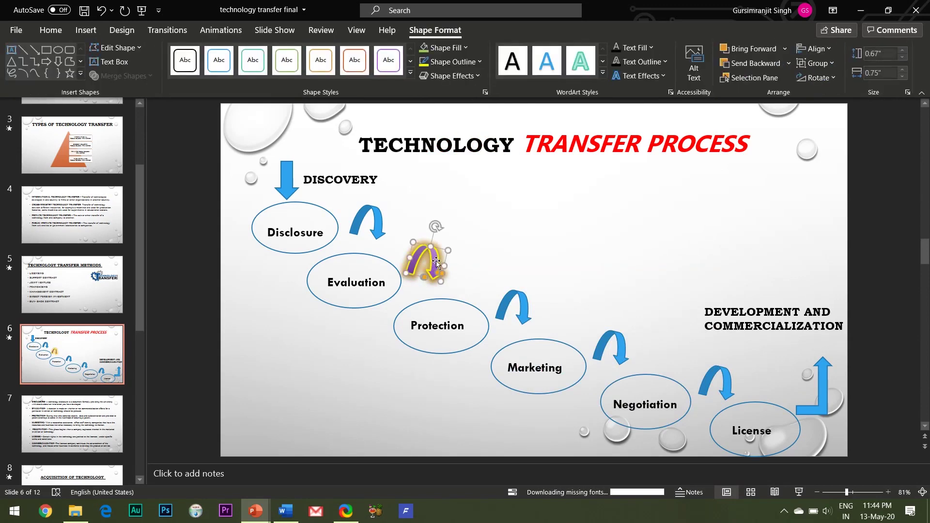
# Step: Copy the purple glow style onto all six blue arrows on slide 6 with Format Painter
pyautogui.click(51, 35)
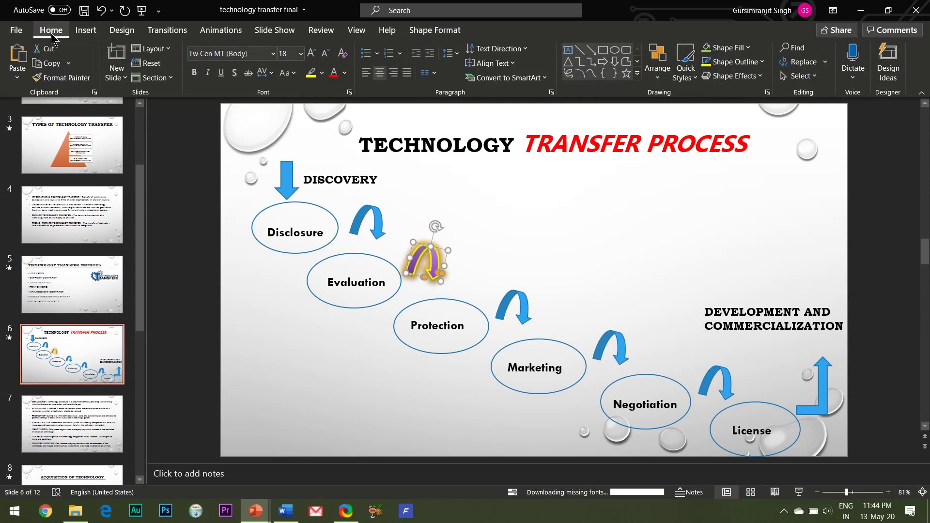
pyautogui.doubleClick(67, 78)
pyautogui.click(286, 183)
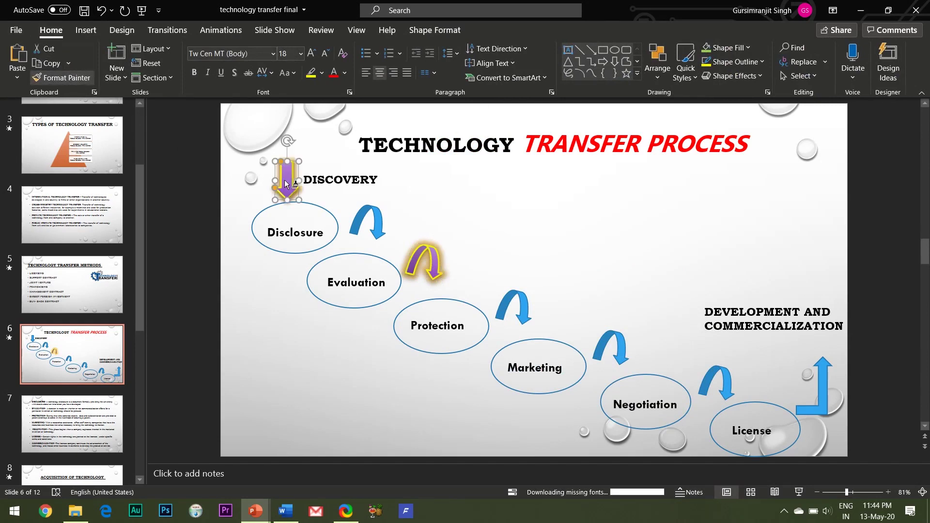
pyautogui.click(378, 224)
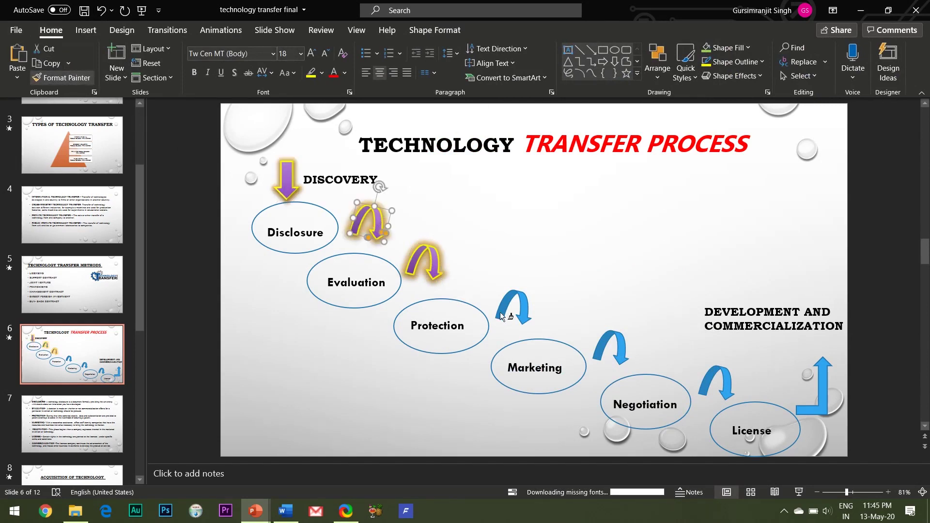
pyautogui.click(527, 313)
pyautogui.click(625, 348)
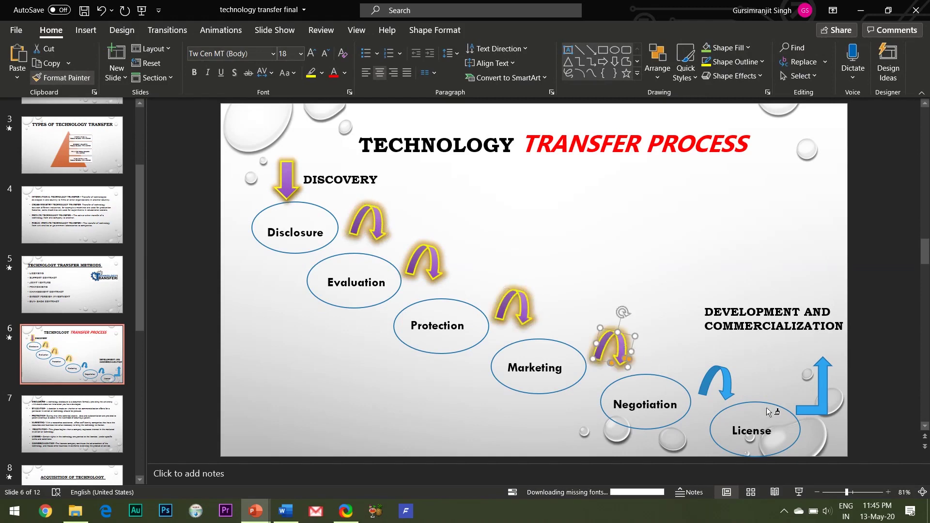
pyautogui.click(728, 385)
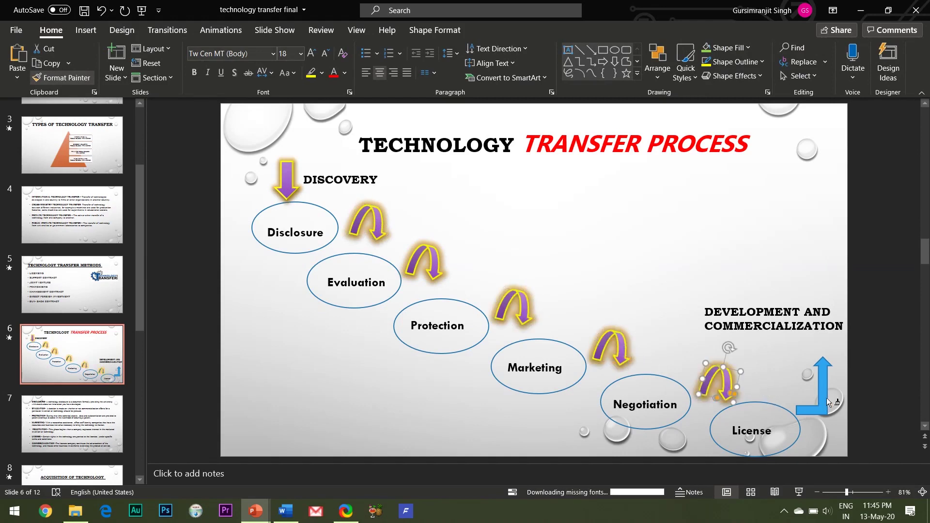
pyautogui.click(828, 402)
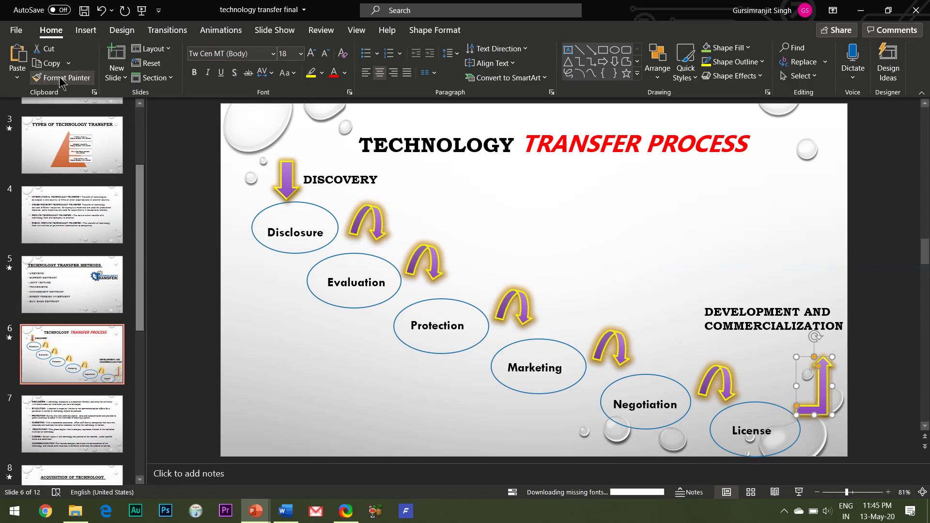
pyautogui.click(413, 444)
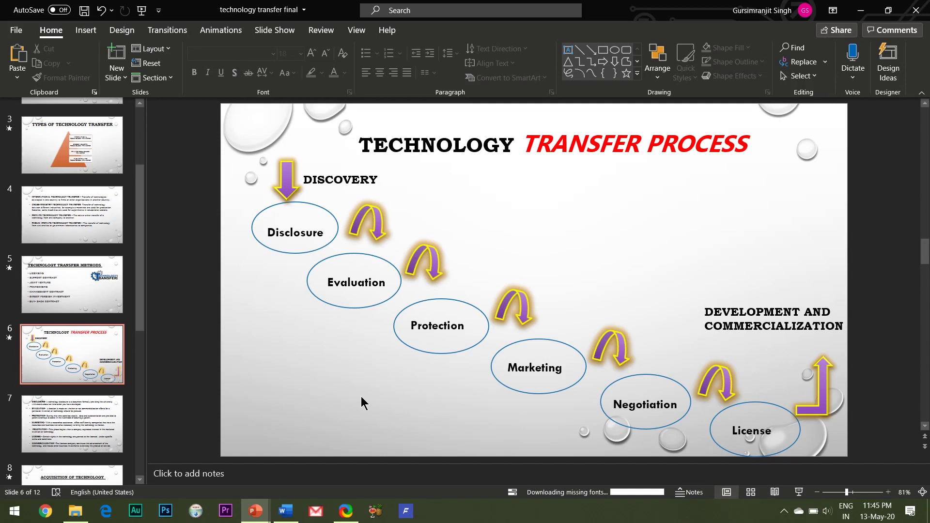
pyautogui.click(68, 299)
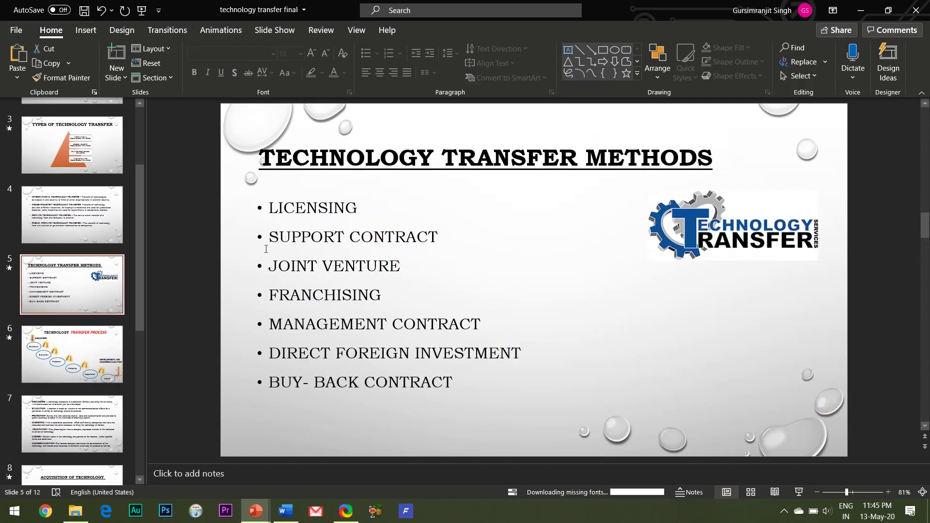
pyautogui.scroll(-2, 73, 349)
pyautogui.click(75, 353)
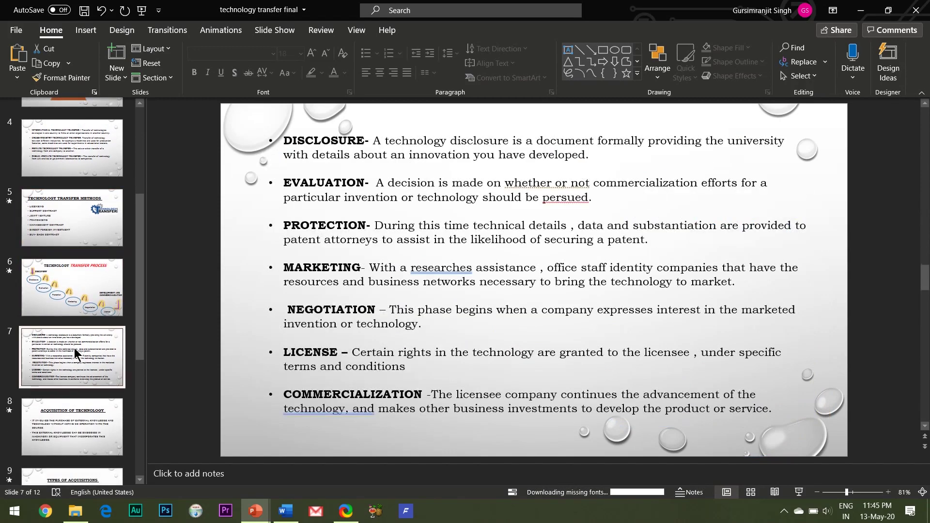